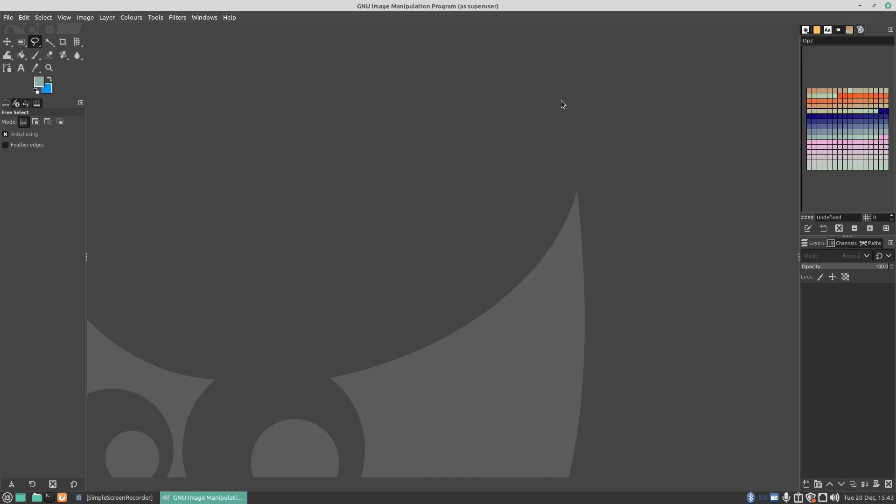
- Check which GIMP version is installed and close the version information
{"action": "left_click", "coordinate": [225, 17]}
{"action": "left_click", "coordinate": [230, 64]}
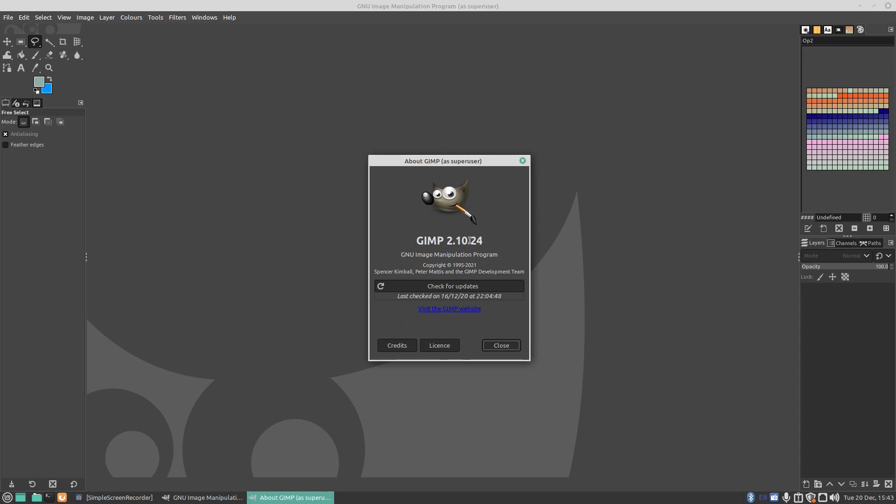
{"action": "left_click", "coordinate": [491, 345]}
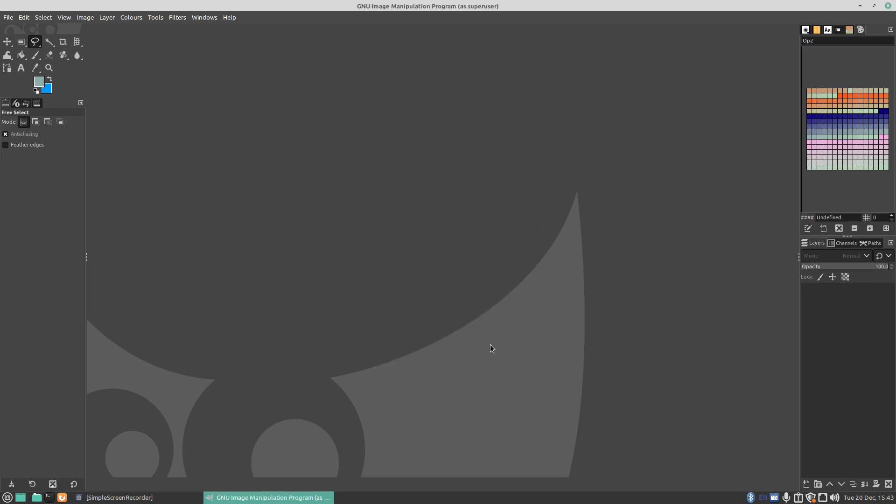
{"action": "left_click", "coordinate": [13, 18]}
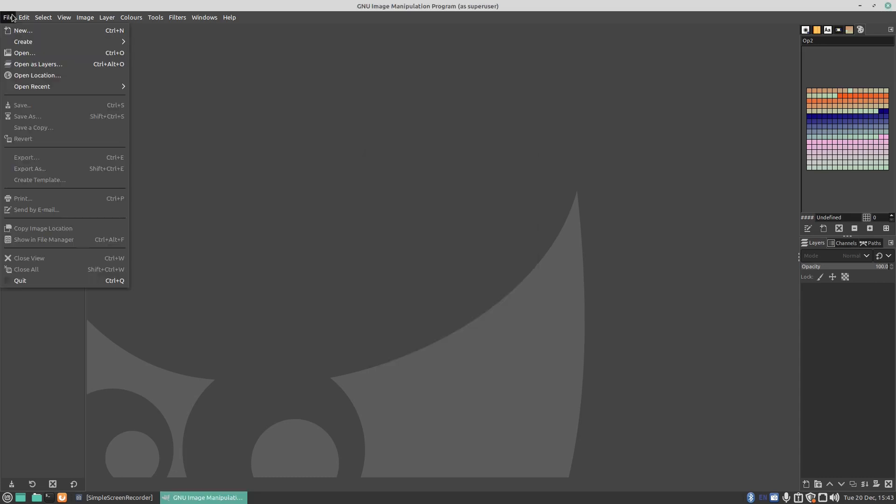
{"action": "left_click", "coordinate": [17, 56]}
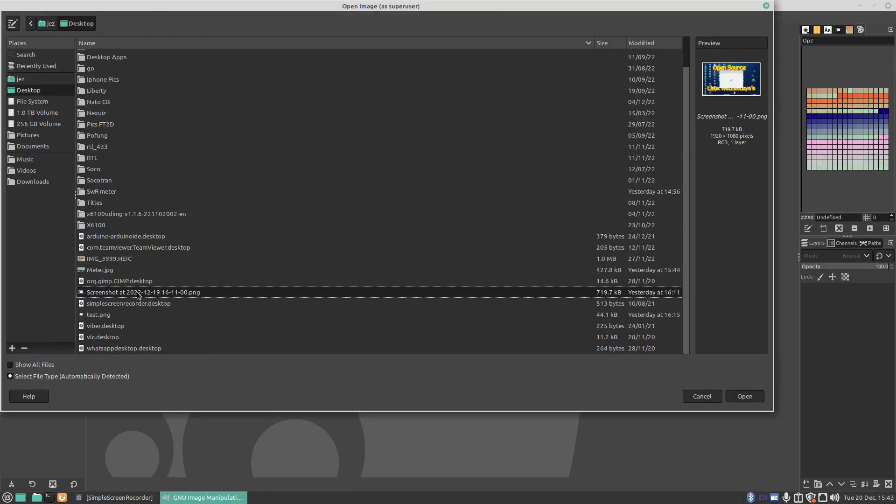
{"action": "left_click", "coordinate": [751, 400]}
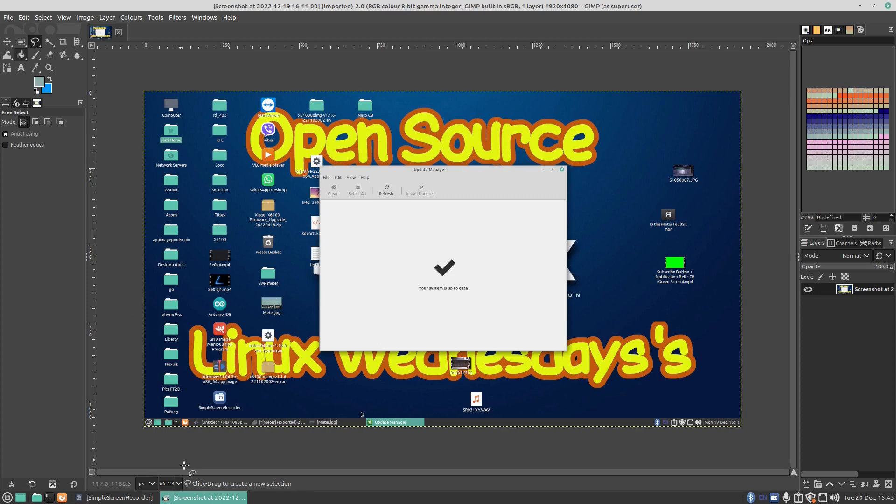
- Outline the Update Manager window corner by corner with Free Select and close the outline into a selection
{"action": "left_click", "coordinate": [179, 484]}
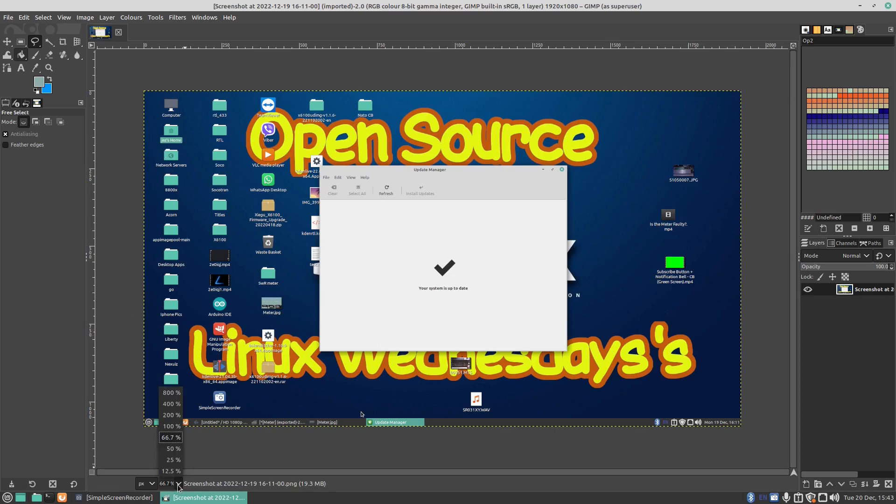
{"action": "left_click", "coordinate": [172, 418]}
{"action": "scroll", "coordinate": [150, 266], "scroll_direction": "up", "scroll_amount": 5}
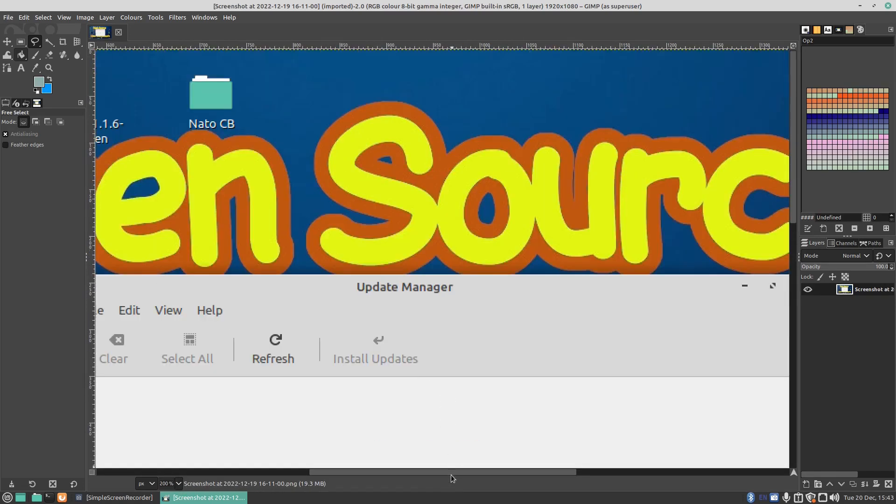
{"action": "left_click_drag", "start_coordinate": [448, 474], "coordinate": [367, 473]}
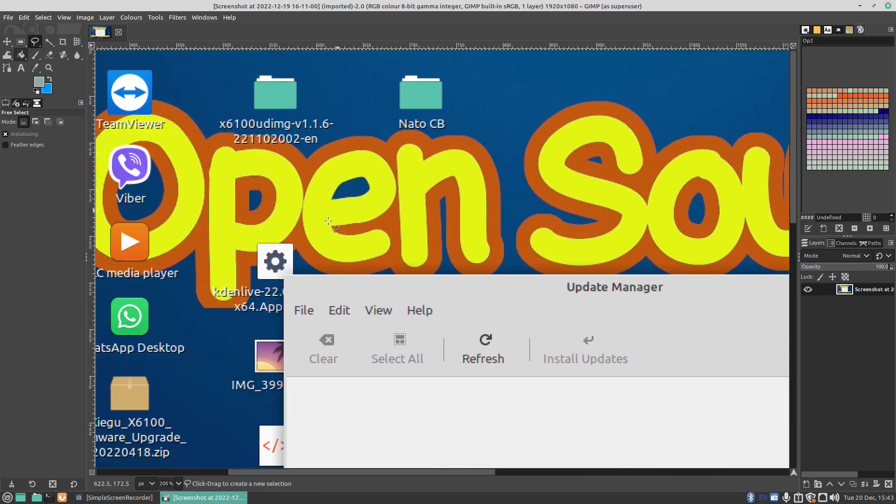
{"action": "left_click", "coordinate": [282, 275]}
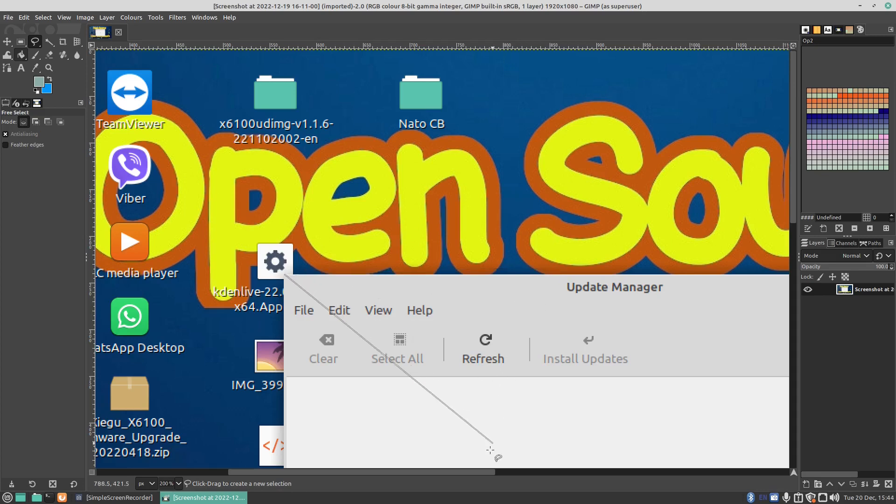
{"action": "left_click_drag", "start_coordinate": [488, 470], "coordinate": [561, 461]}
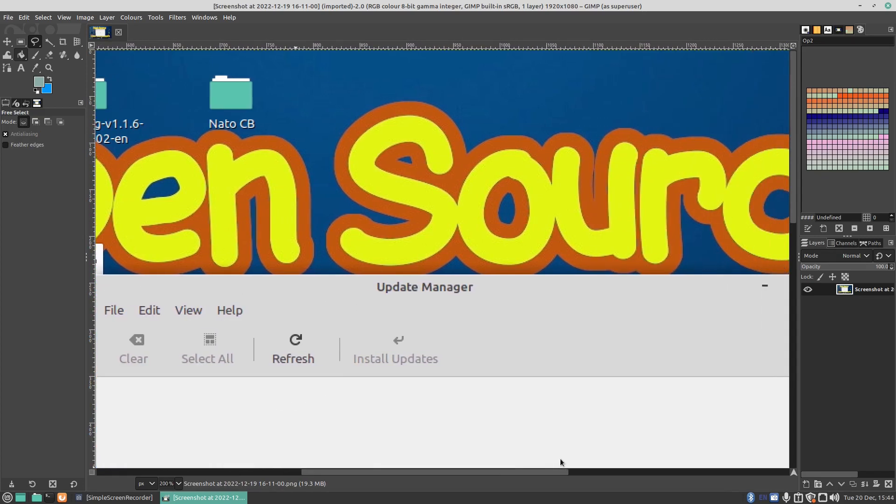
{"action": "left_click", "coordinate": [178, 483]}
{"action": "left_click", "coordinate": [176, 432]}
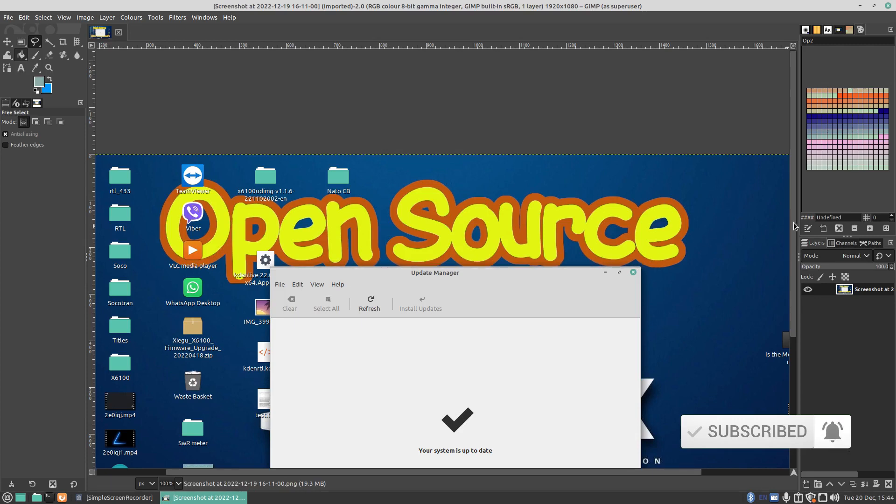
{"action": "scroll", "coordinate": [332, 455], "scroll_direction": "down", "scroll_amount": 5}
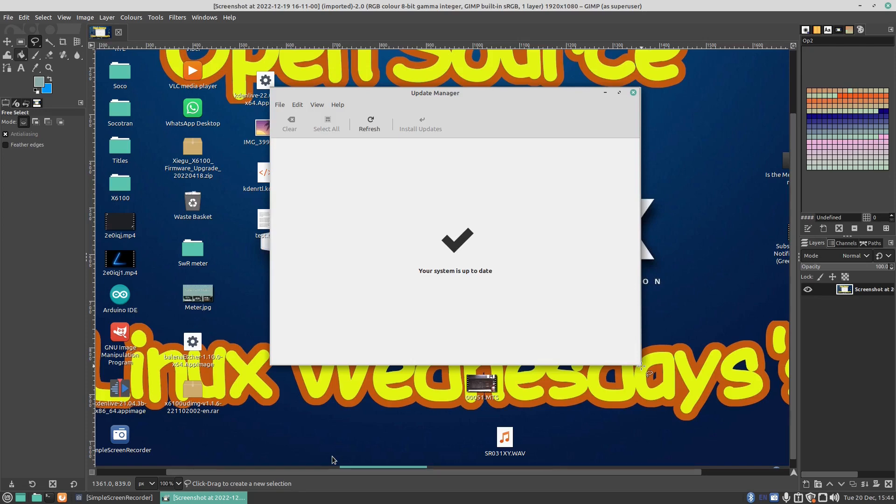
{"action": "left_click", "coordinate": [641, 366]}
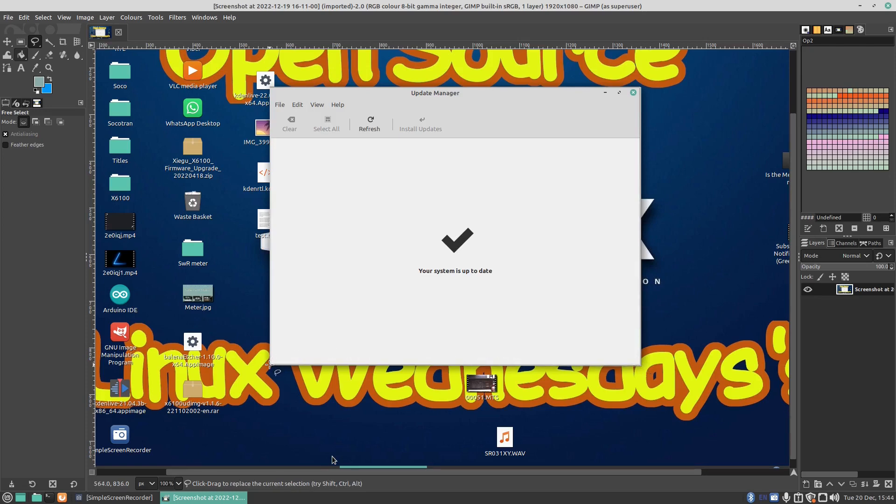
{"action": "left_click", "coordinate": [269, 365]}
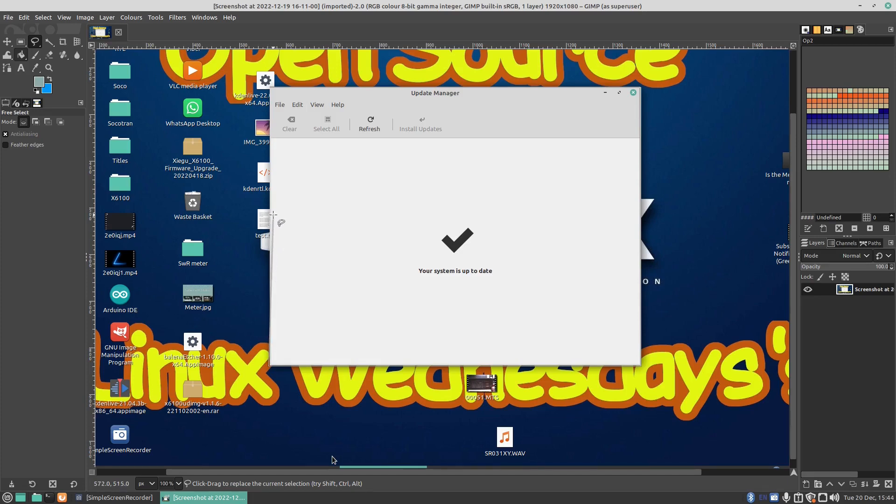
{"action": "double_click", "coordinate": [270, 86]}
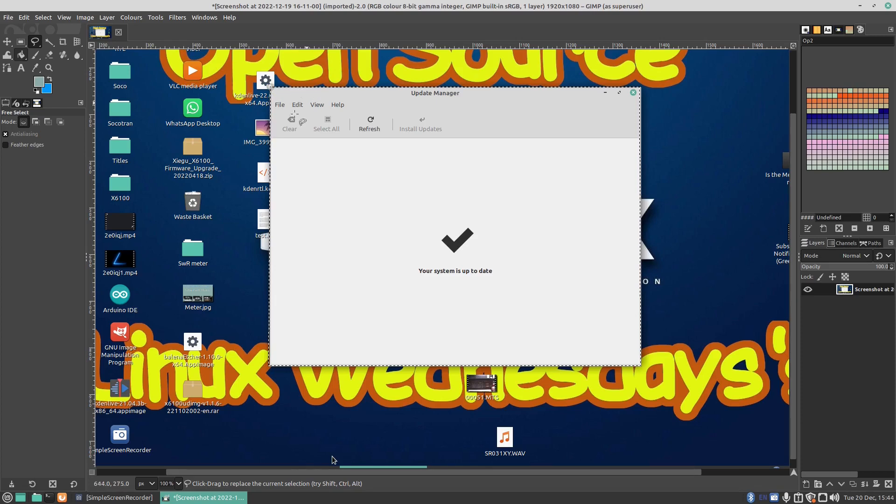
- Invert the selection so that everything around the Update Manager window is selected
{"action": "left_click", "coordinate": [178, 483]}
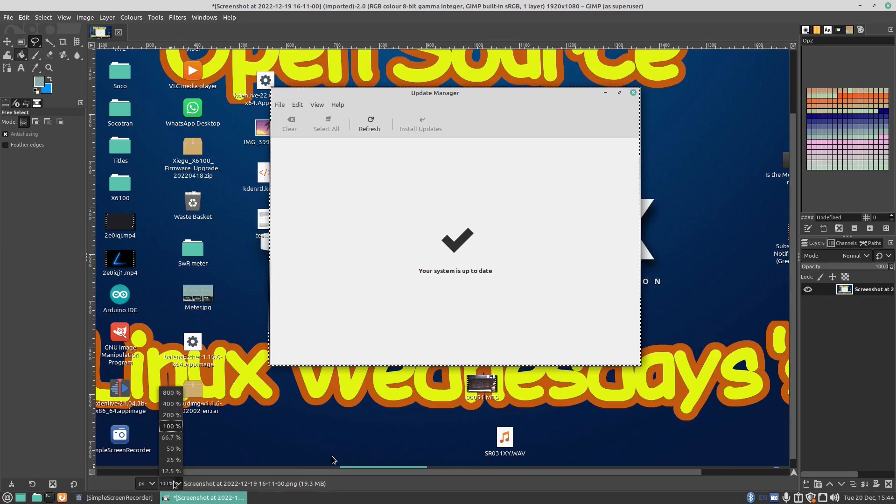
{"action": "left_click", "coordinate": [169, 438]}
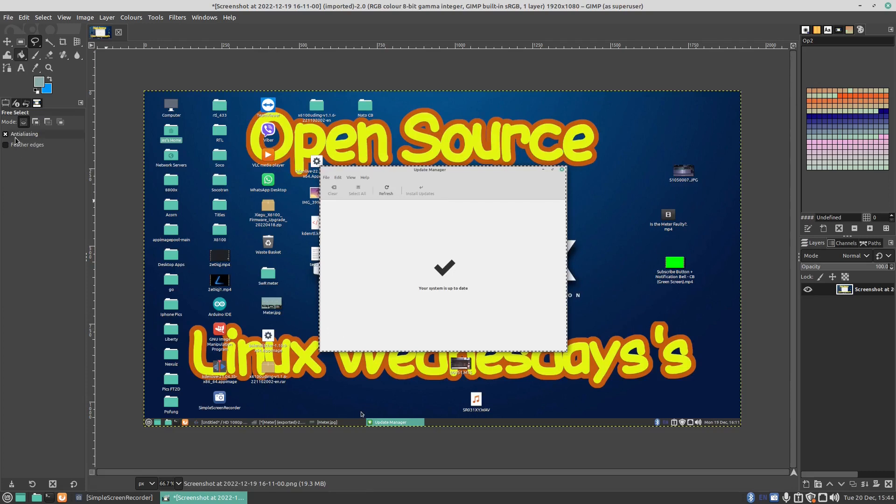
{"action": "left_click", "coordinate": [42, 18]}
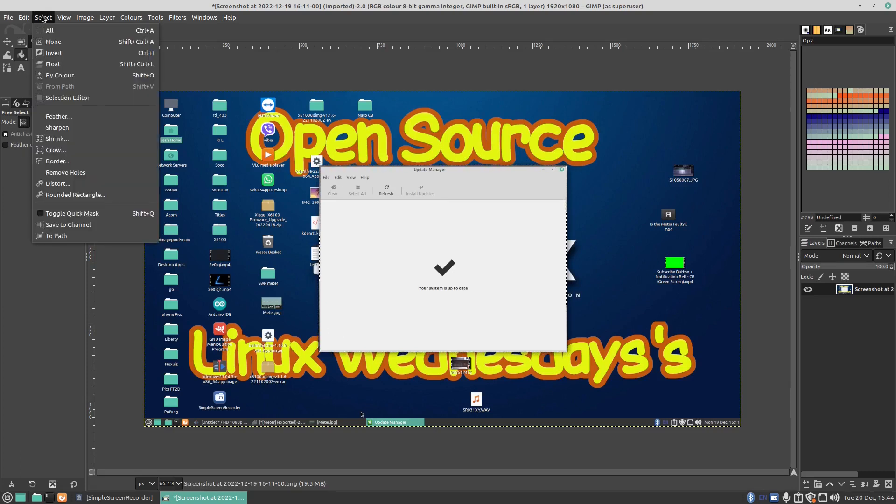
{"action": "left_click", "coordinate": [63, 54]}
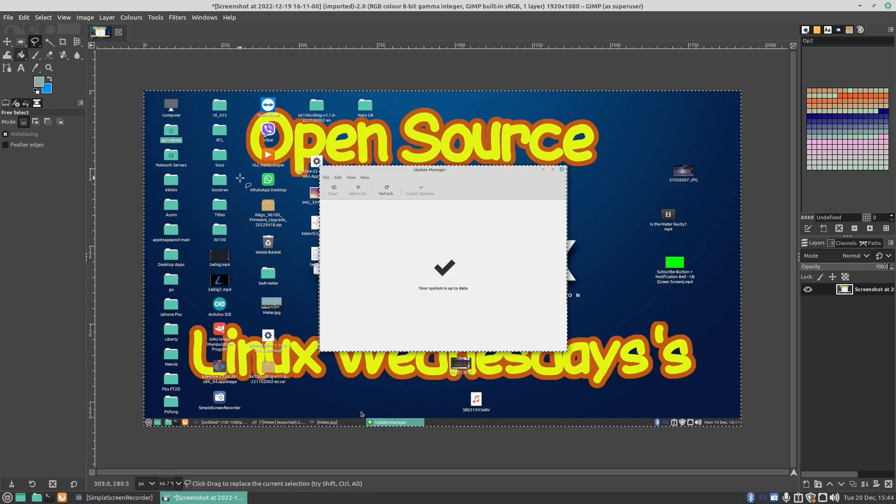
- Try cutting the selected background without an alpha channel, and undo the cut
{"action": "key", "text": "ctrl+x"}
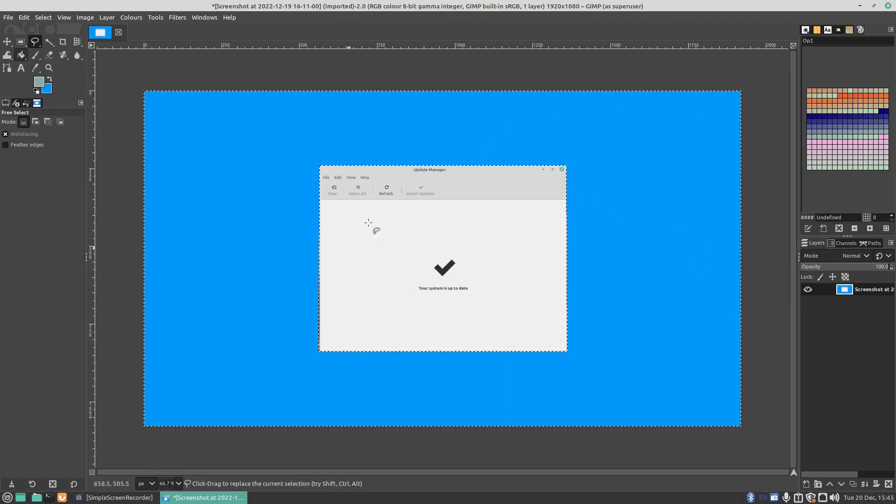
{"action": "left_click", "coordinate": [22, 18]}
{"action": "left_click", "coordinate": [35, 27]}
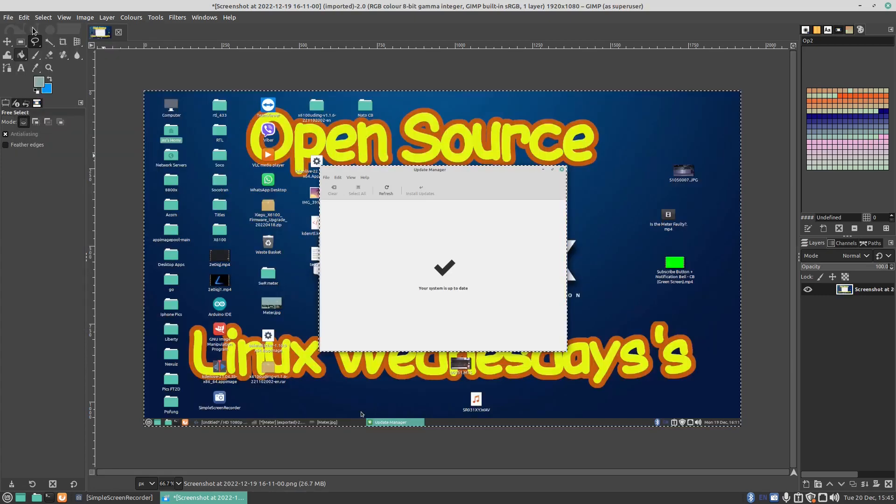
- Add an alpha channel to the screenshot layer and cut the selected background around the Update Manager window
{"action": "left_click", "coordinate": [107, 19]}
{"action": "mouse_move", "coordinate": [148, 132]}
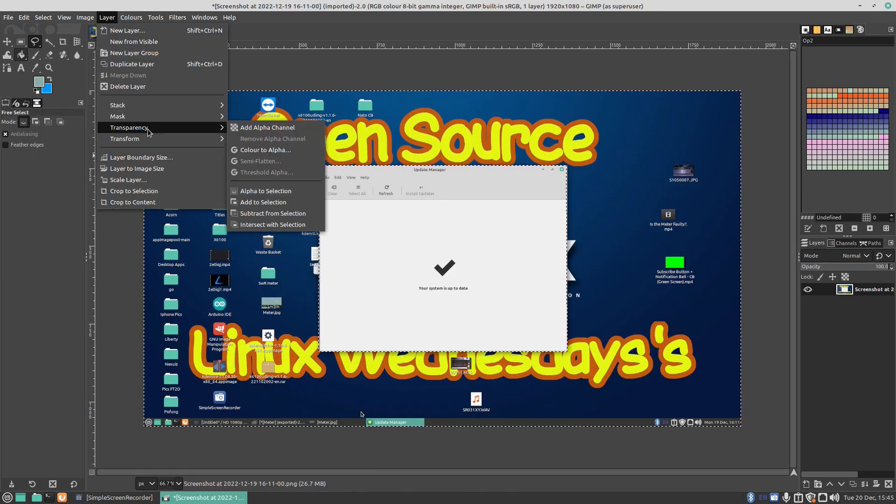
{"action": "left_click", "coordinate": [247, 128]}
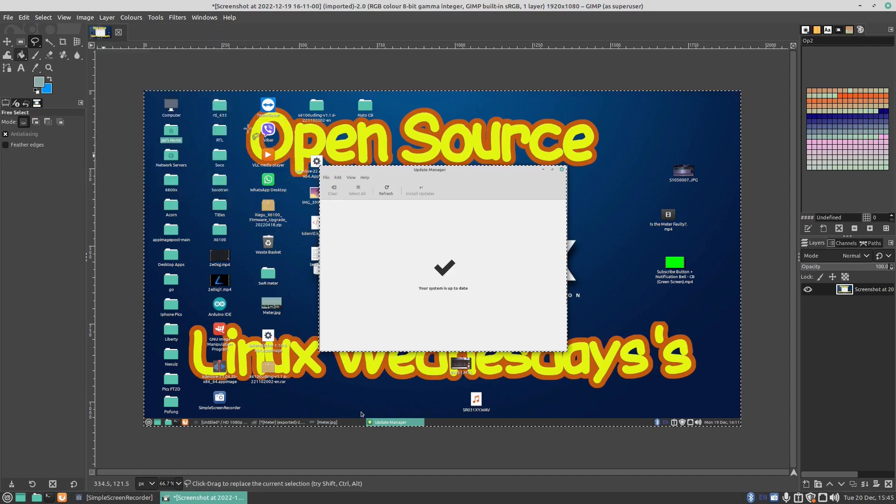
{"action": "key", "text": "ctrl"}
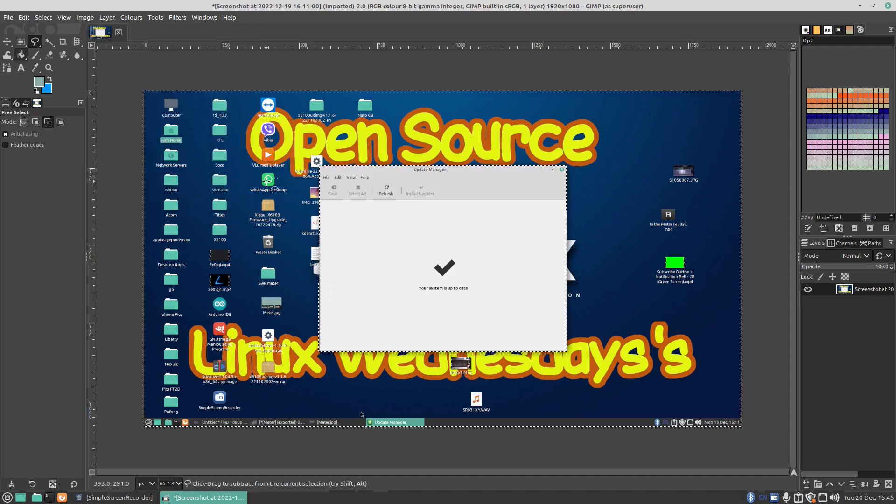
{"action": "key", "text": "ctrl+x"}
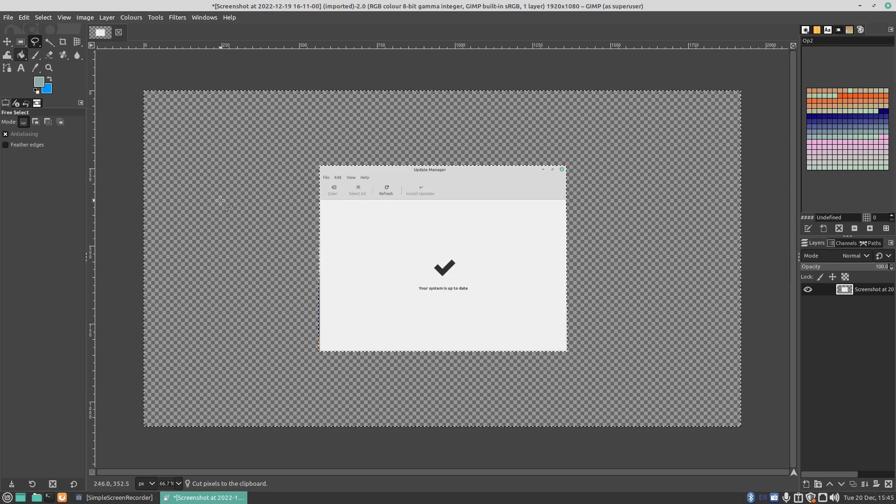
- Export the image to the Desktop folder as box.png with the default PNG options
{"action": "left_click", "coordinate": [8, 18]}
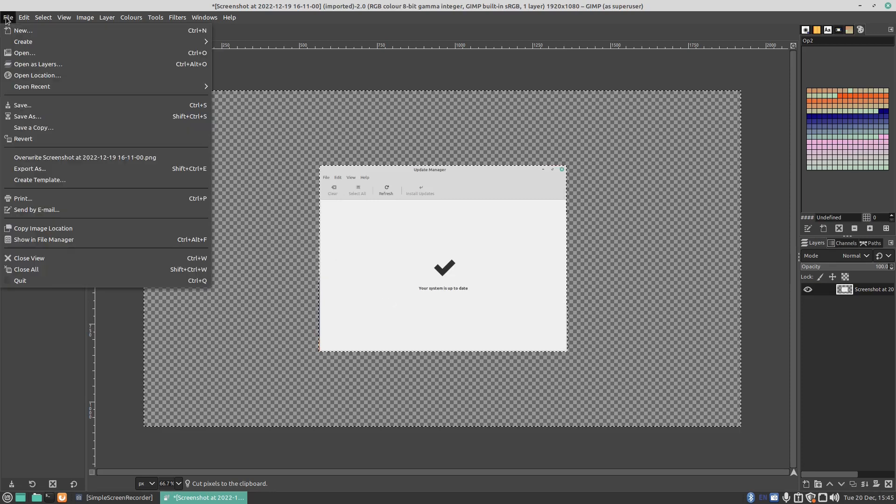
{"action": "left_click", "coordinate": [8, 19]}
{"action": "left_click", "coordinate": [25, 18]}
{"action": "mouse_move", "coordinate": [9, 20]}
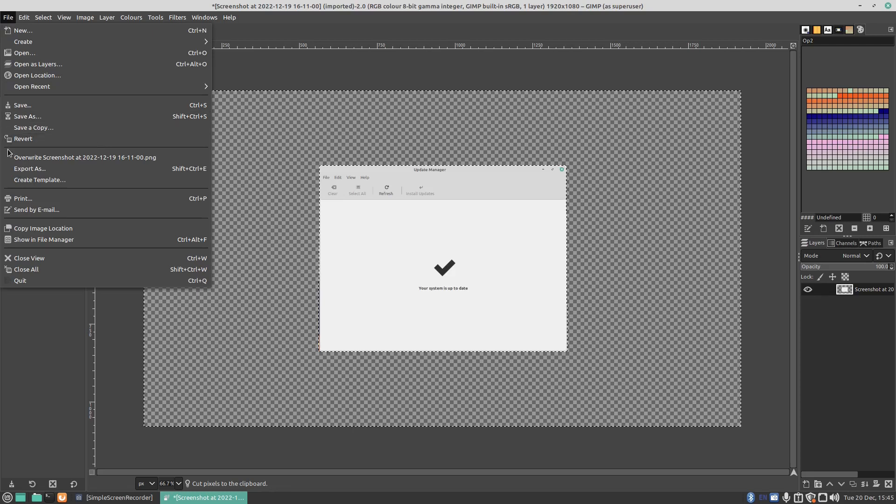
{"action": "left_click", "coordinate": [29, 169]}
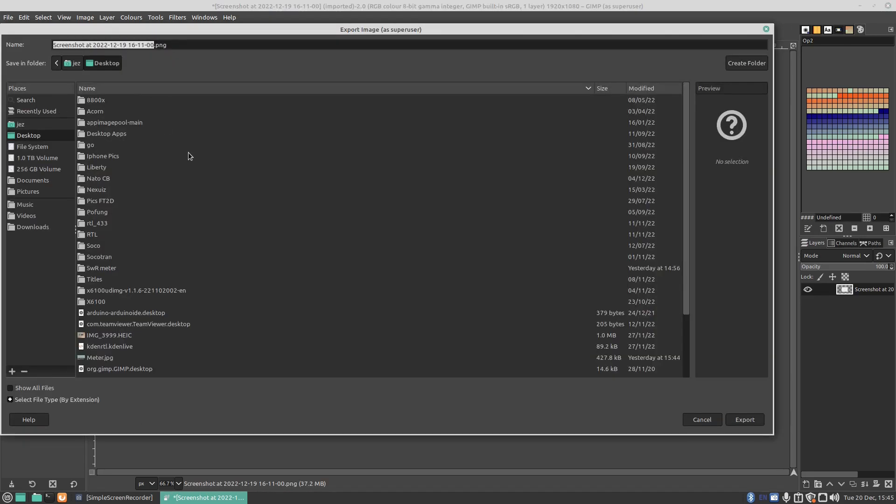
{"action": "type", "text": "box"}
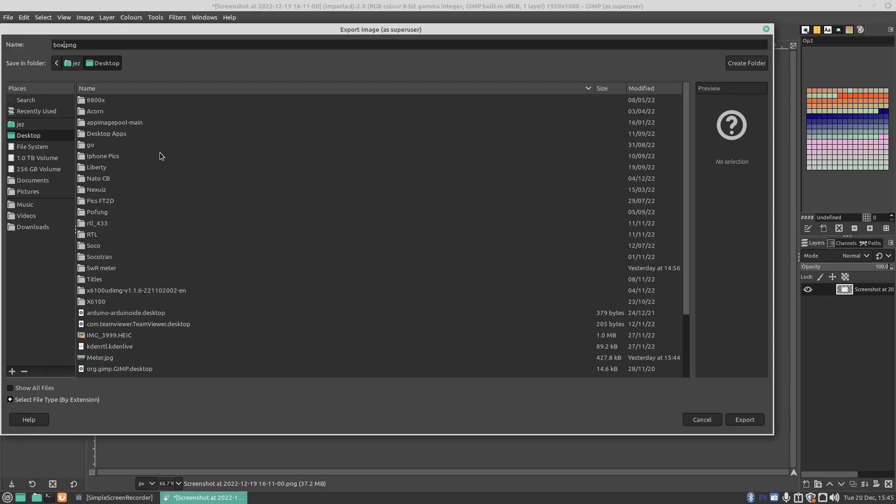
{"action": "left_click", "coordinate": [745, 421]}
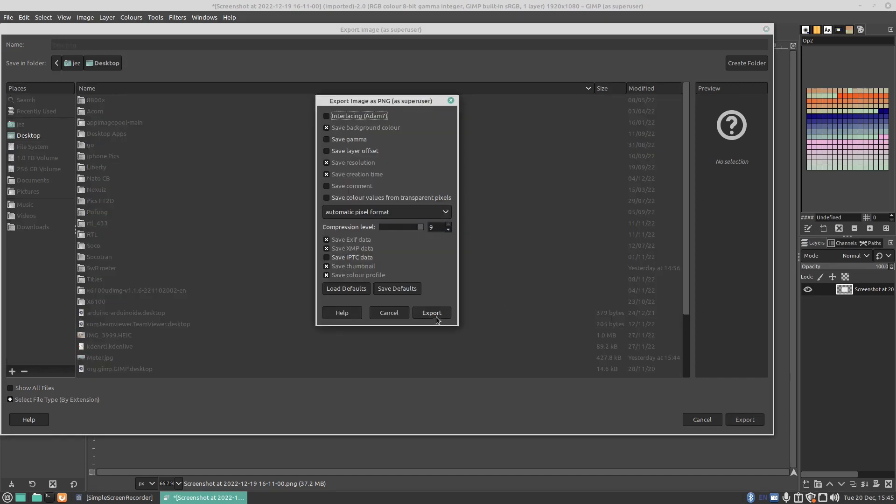
{"action": "left_click", "coordinate": [431, 313]}
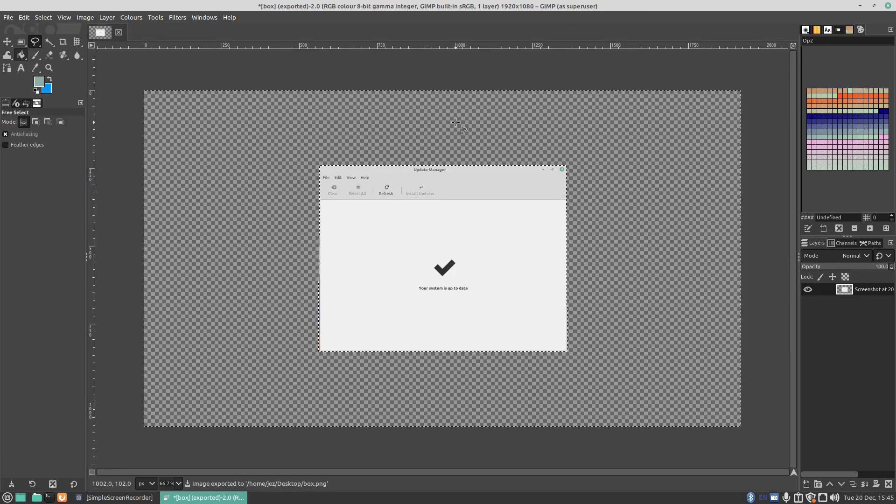
- Minimise the editor, view the exported box.png from the desktop in the image viewer, and close it
{"action": "left_click", "coordinate": [860, 5]}
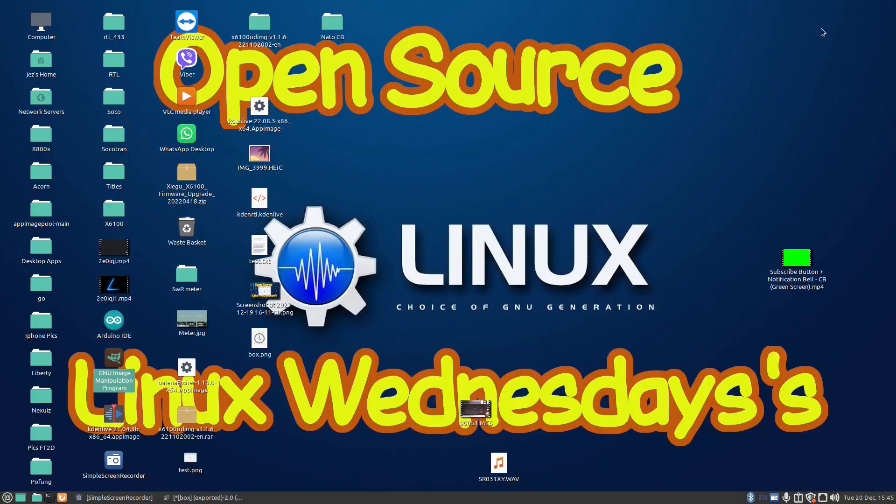
{"action": "left_click", "coordinate": [258, 347]}
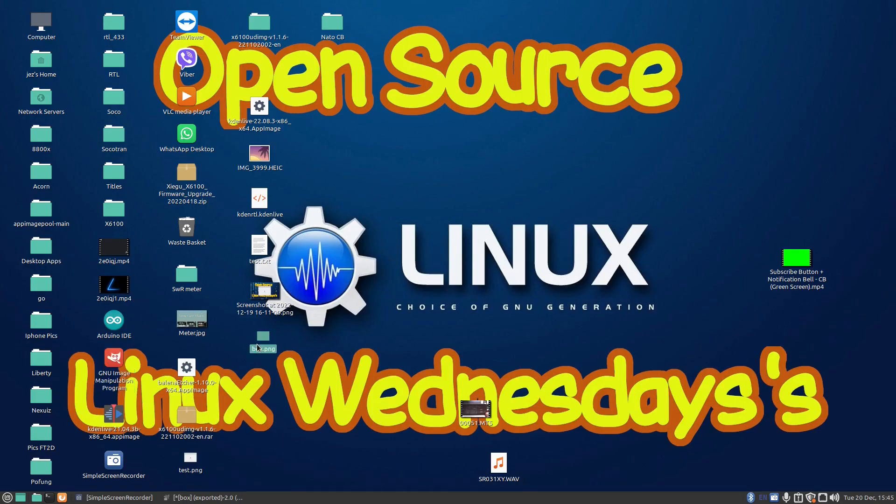
{"action": "double_click", "coordinate": [257, 347]}
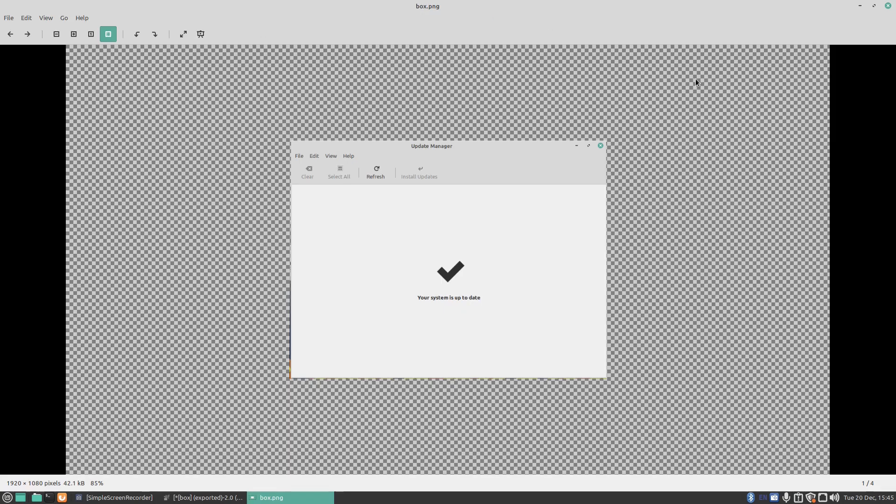
{"action": "left_click", "coordinate": [888, 6]}
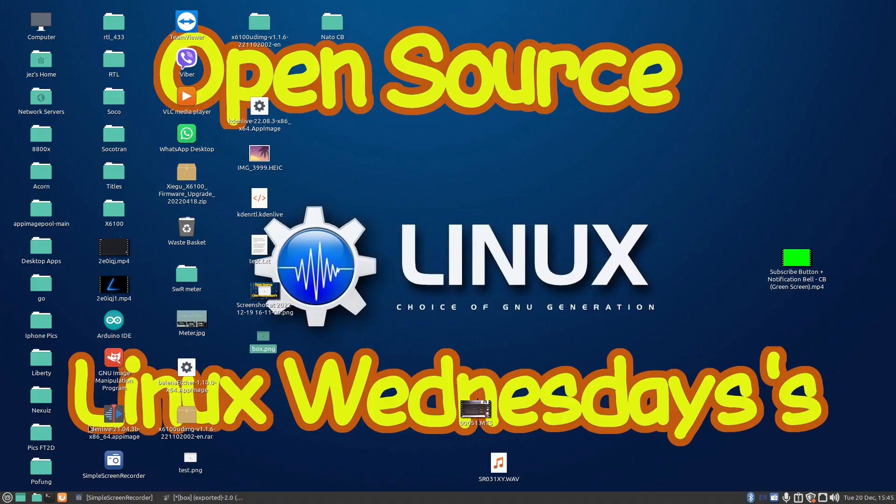
- Switch back to GIMP and close the exported box image, discarding its unsaved changes
{"action": "left_click", "coordinate": [221, 500]}
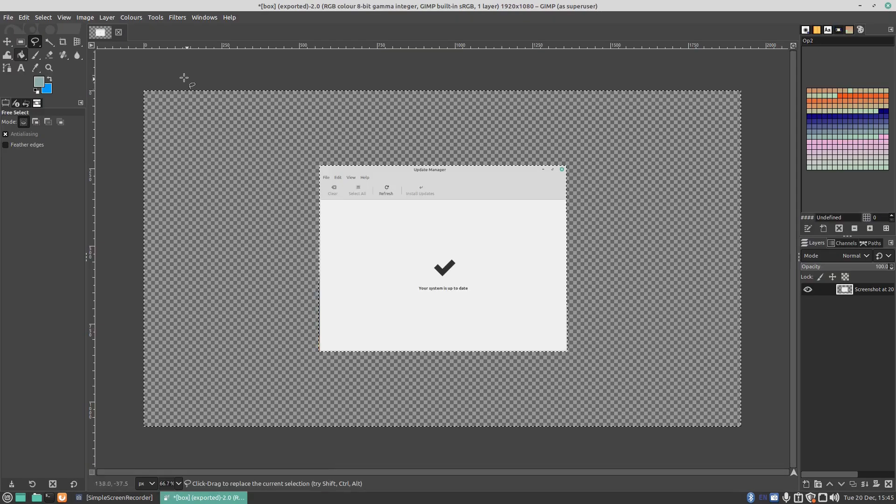
{"action": "left_click", "coordinate": [119, 32]}
{"action": "left_click", "coordinate": [504, 305]}
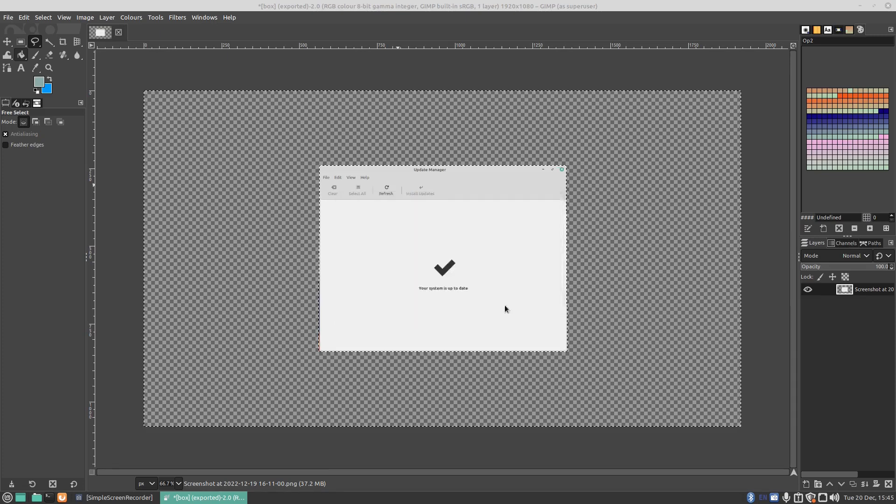
- Create a new image of 1920 × 1080 pixels with the default options
{"action": "left_click", "coordinate": [8, 18]}
{"action": "left_click", "coordinate": [14, 30]}
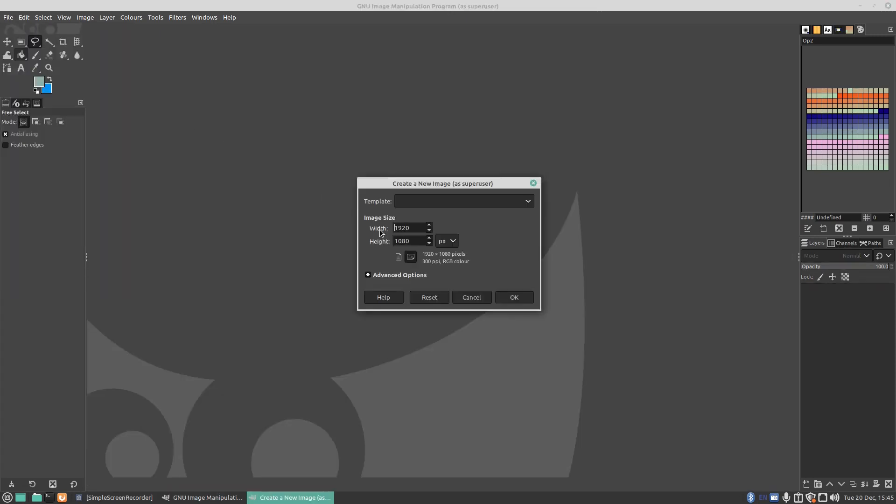
{"action": "left_click", "coordinate": [513, 298]}
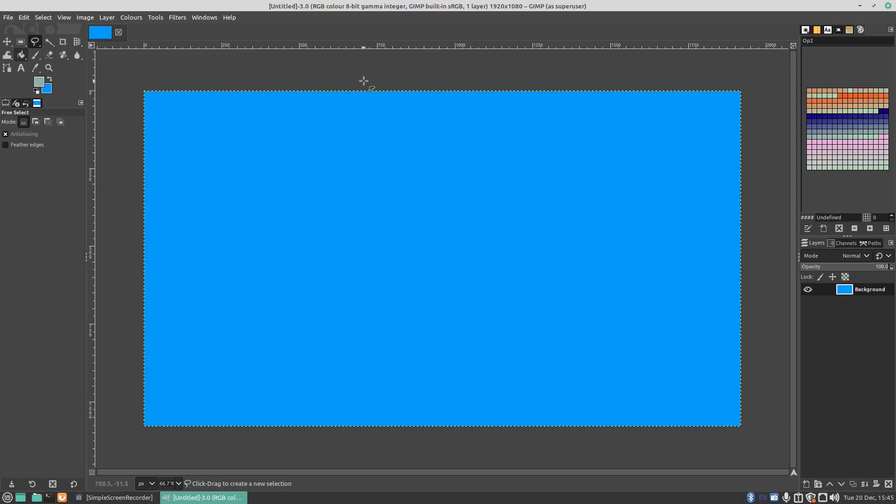
- Open box.png from the Desktop folder as a new layer above the blue background
{"action": "left_click", "coordinate": [9, 17]}
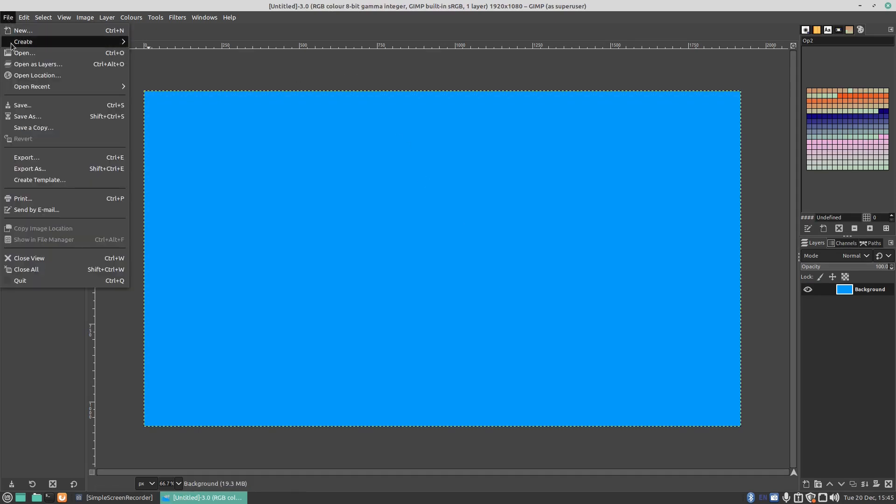
{"action": "left_click", "coordinate": [18, 65]}
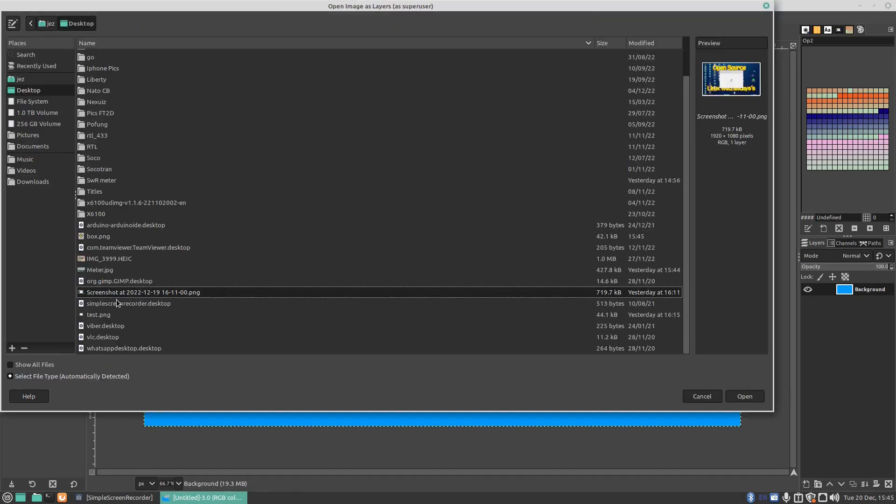
{"action": "left_click", "coordinate": [107, 237]}
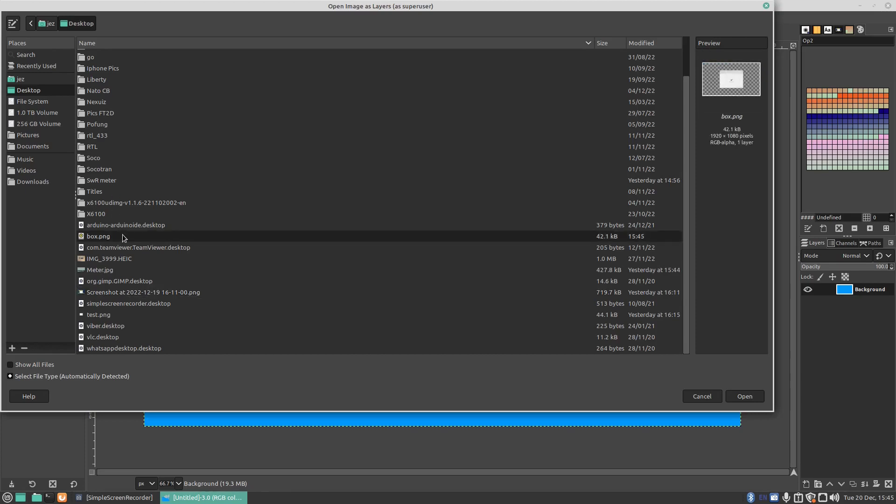
{"action": "left_click", "coordinate": [744, 396]}
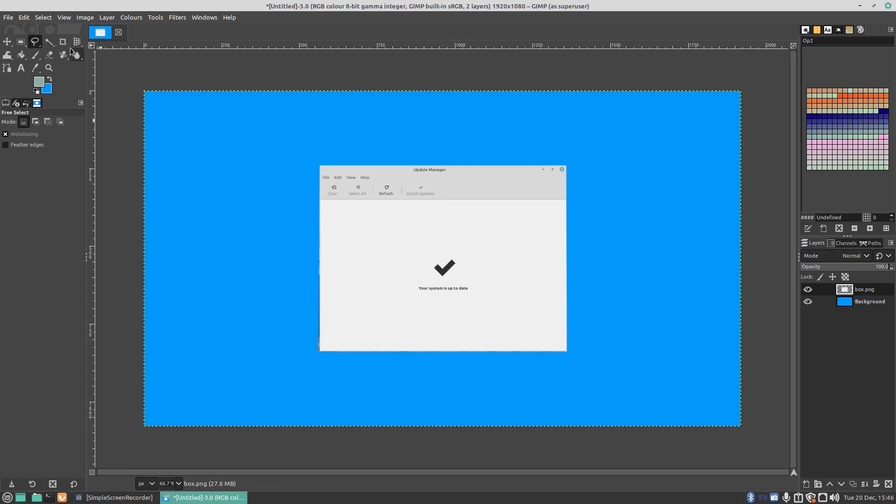
- Scale the box.png layer down to about 1171 × 659 px and move it to the upper-left part of the canvas
{"action": "left_click_drag", "start_coordinate": [80, 43], "coordinate": [101, 68]}
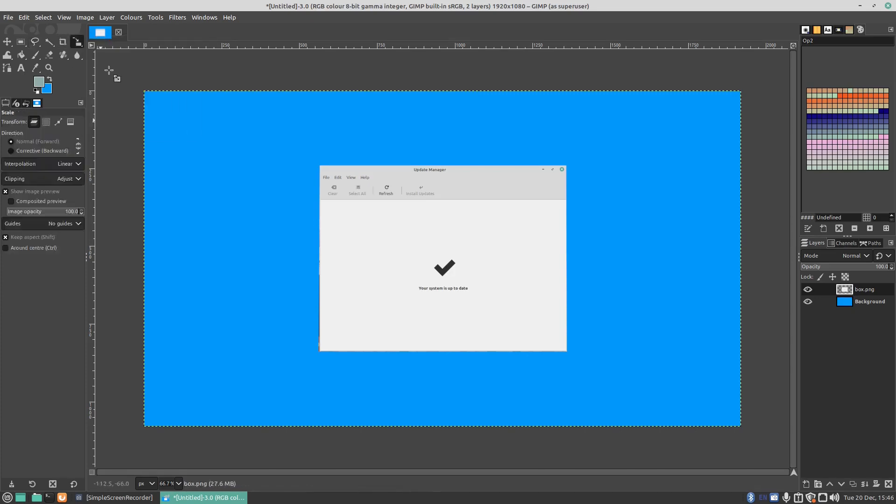
{"action": "left_click_drag", "start_coordinate": [319, 161], "coordinate": [304, 174]}
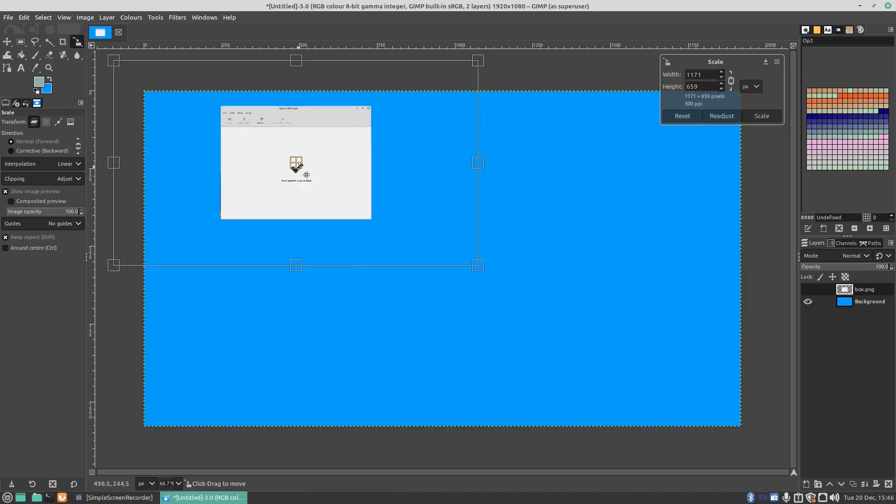
{"action": "left_click", "coordinate": [765, 116]}
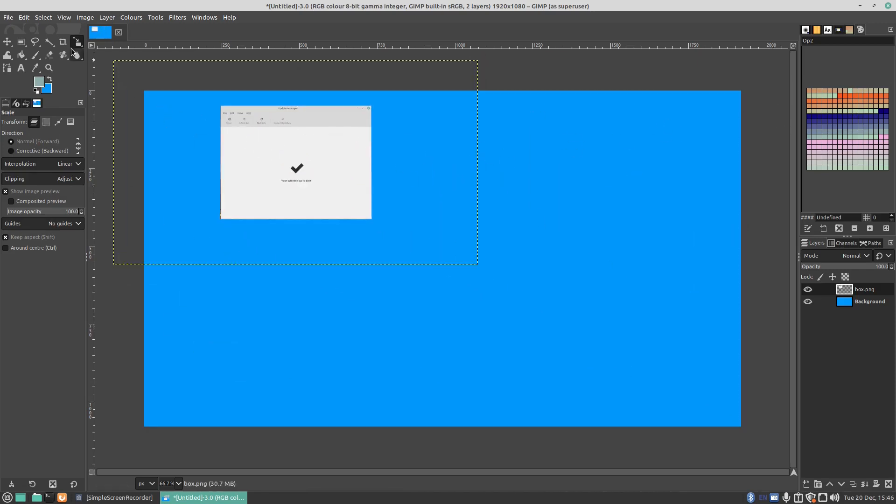
- Scale the box.png layer up to about 2066 × 1162 px, keeping its aspect ratio
{"action": "left_click_drag", "start_coordinate": [74, 41], "coordinate": [102, 72]}
{"action": "left_click_drag", "start_coordinate": [342, 202], "coordinate": [688, 250]}
{"action": "left_click", "coordinate": [762, 115]}
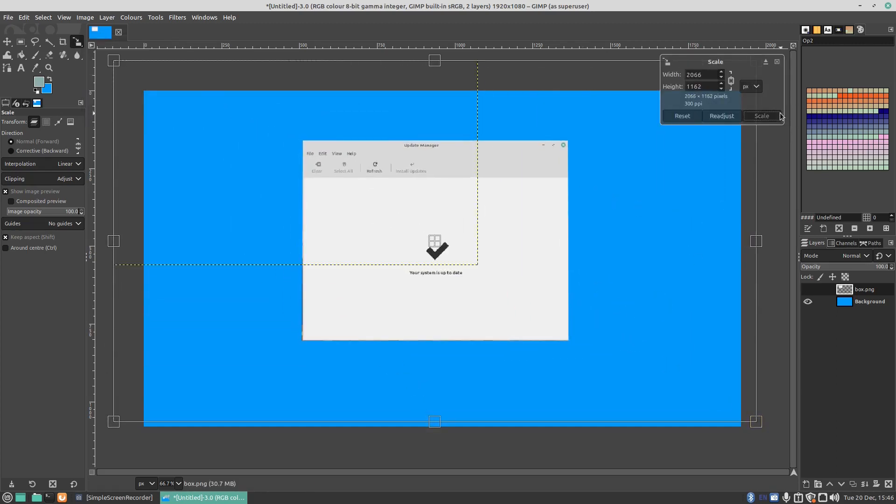
- Rotate the box.png layer with 3D Transform to about X 16.78, Y 46.77 and Z -3.40 degrees
{"action": "left_click", "coordinate": [77, 42]}
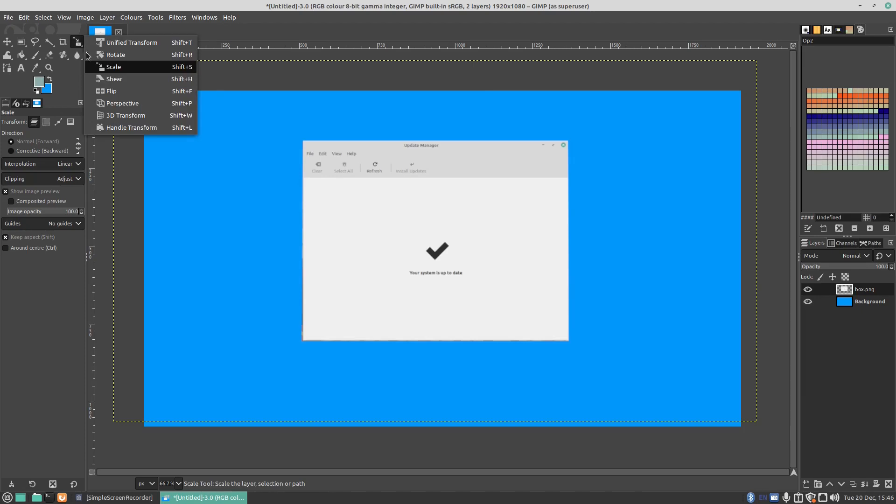
{"action": "left_click", "coordinate": [112, 116]}
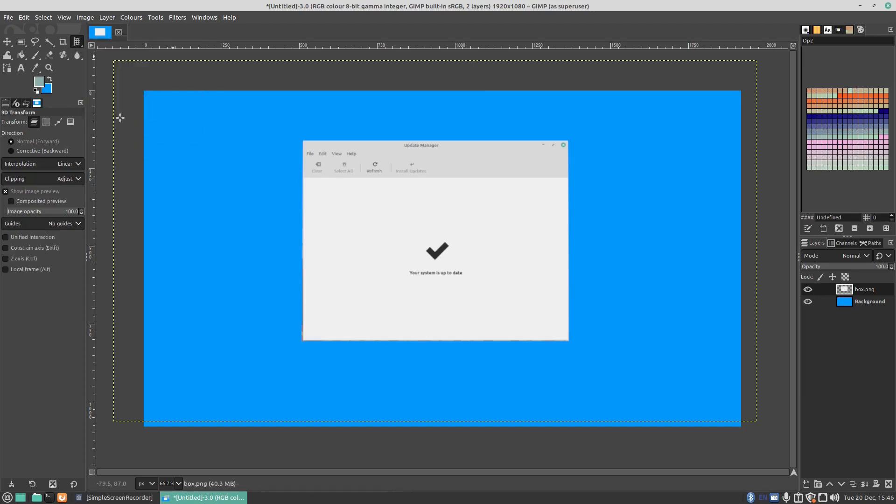
{"action": "left_click_drag", "start_coordinate": [536, 235], "coordinate": [573, 207]}
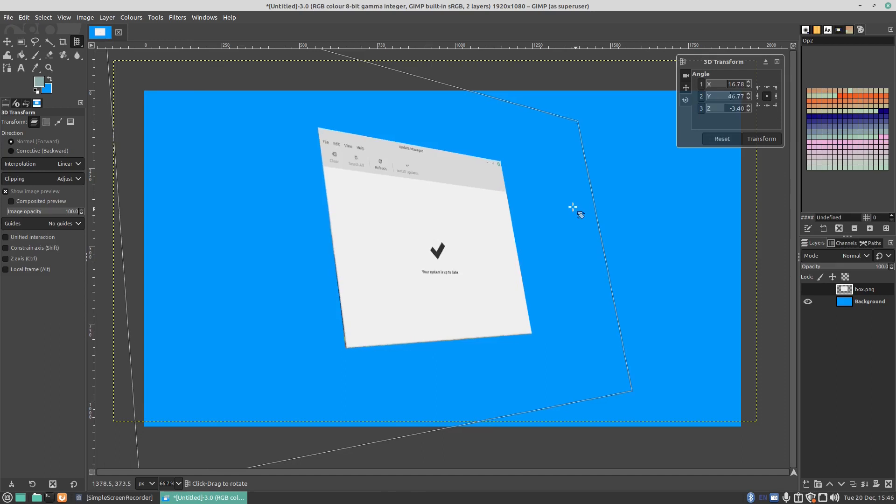
{"action": "left_click", "coordinate": [776, 141]}
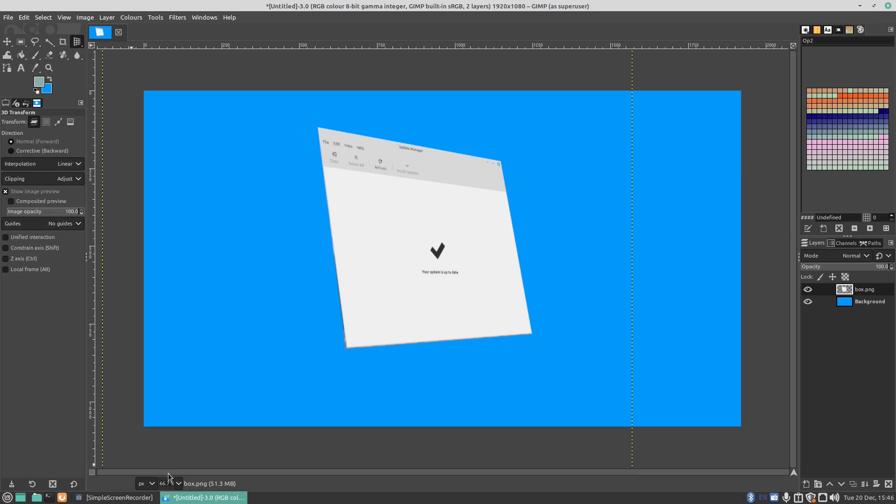
- Examine the edges of the transformed Update Manager window at 800% and 200% zoom, and return to 66.7%
{"action": "left_click", "coordinate": [179, 484]}
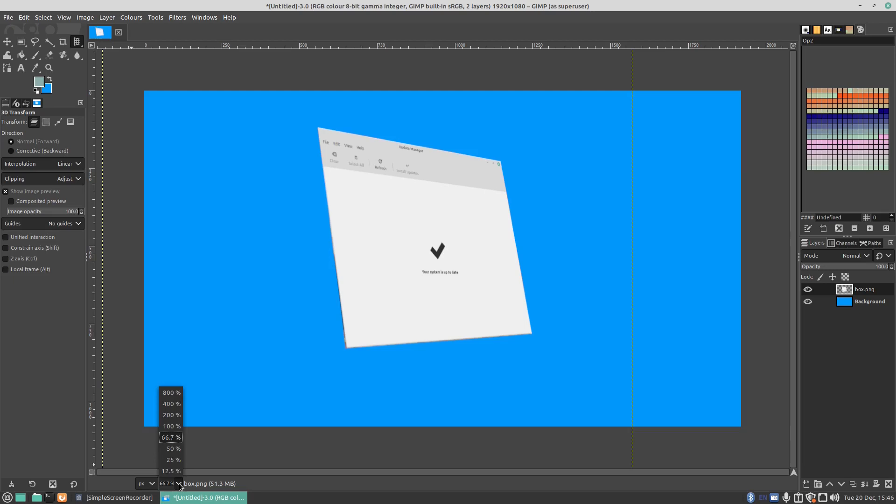
{"action": "left_click", "coordinate": [175, 392]}
{"action": "scroll", "coordinate": [404, 208], "scroll_direction": "up", "scroll_amount": 5}
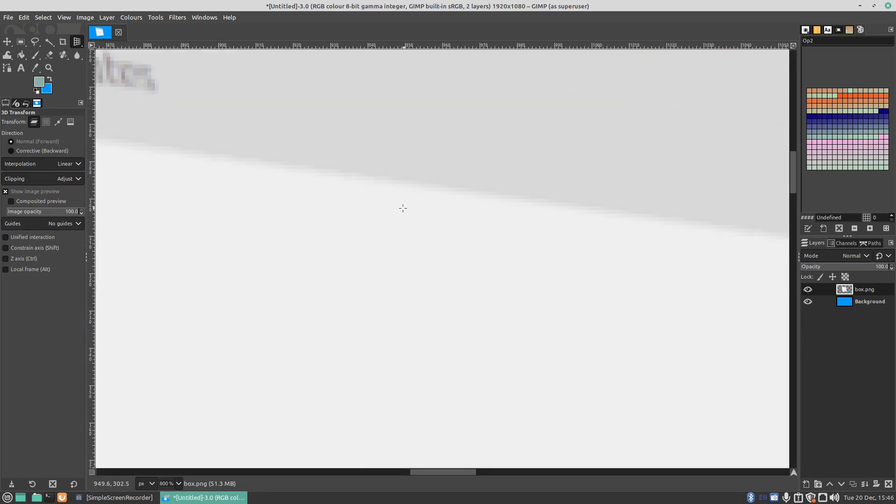
{"action": "left_click", "coordinate": [179, 484]}
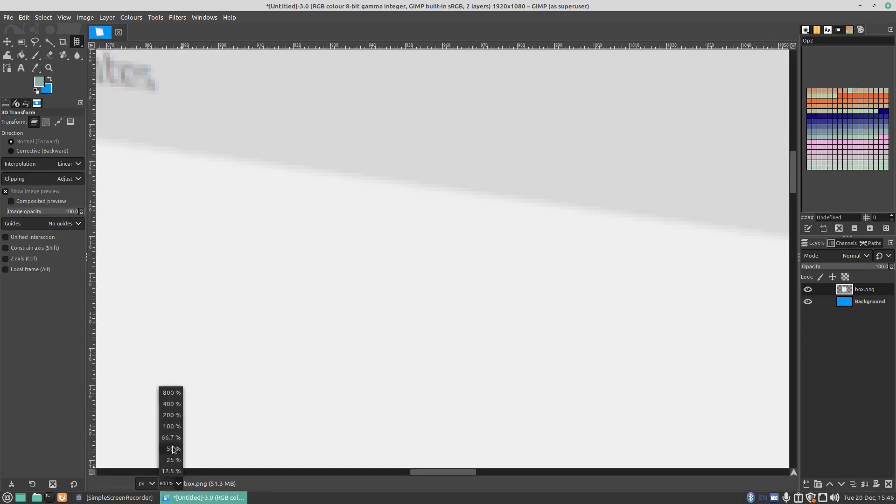
{"action": "left_click", "coordinate": [170, 411]}
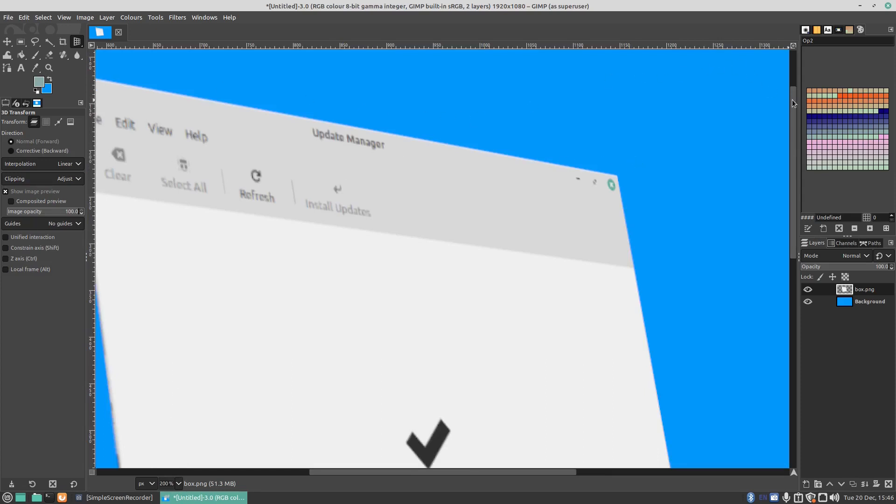
{"action": "scroll", "coordinate": [544, 248], "scroll_direction": "down", "scroll_amount": 5}
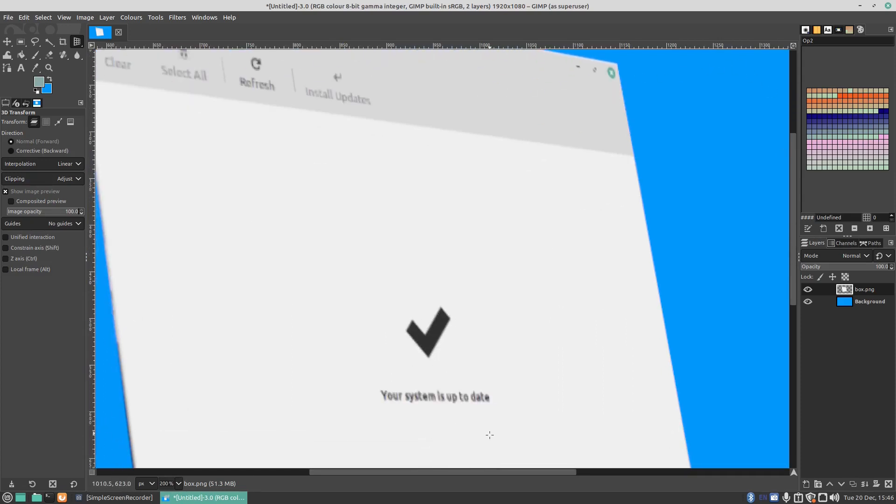
{"action": "left_click_drag", "start_coordinate": [527, 473], "coordinate": [436, 473]}
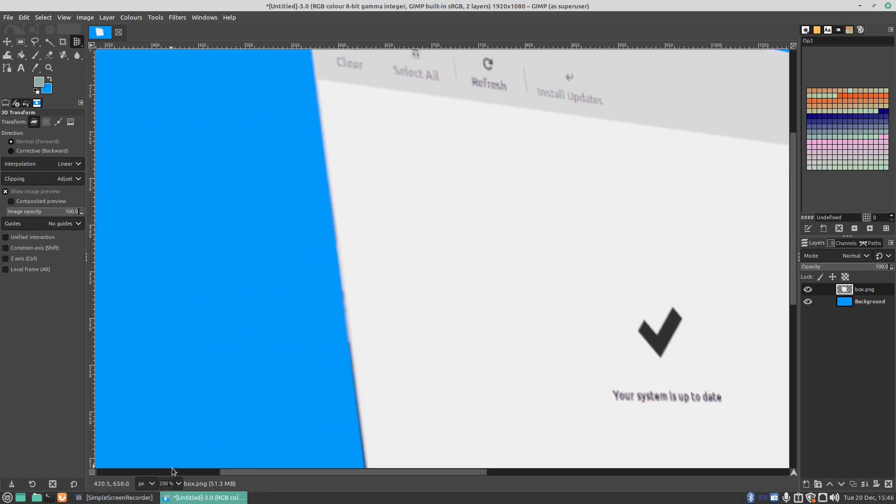
{"action": "left_click", "coordinate": [178, 483]}
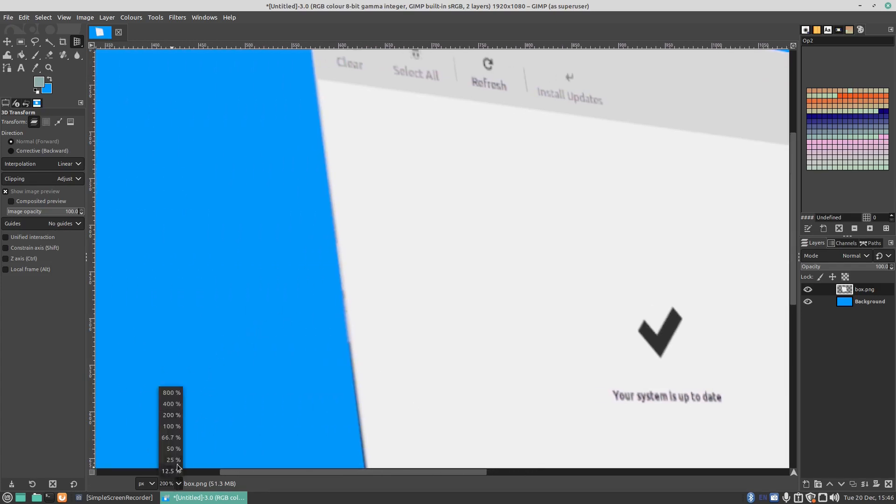
{"action": "left_click", "coordinate": [170, 437]}
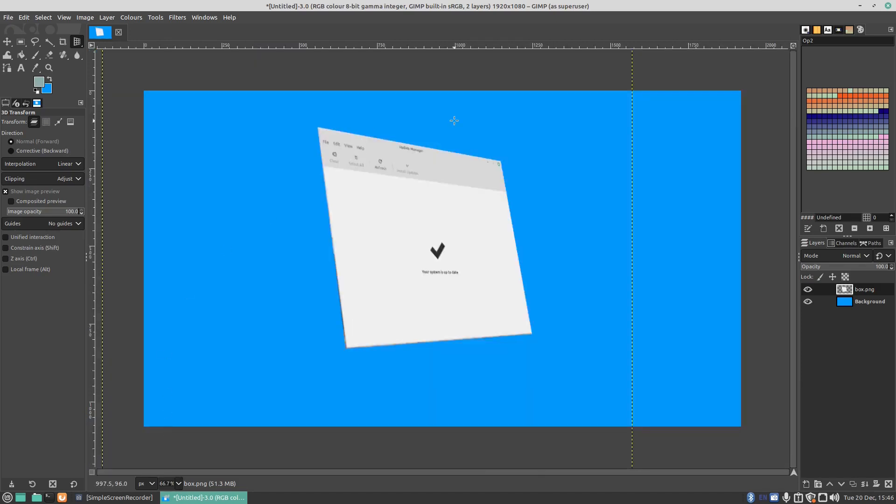